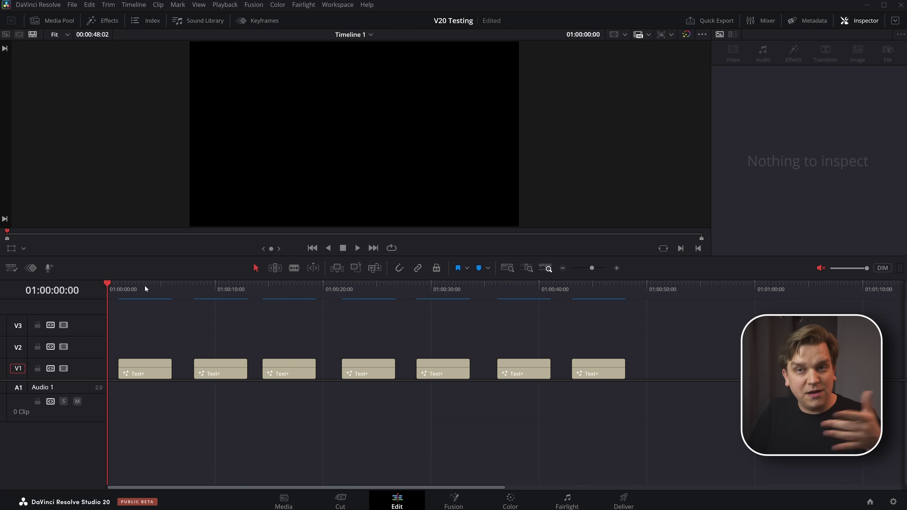
Move the playhead onto the first title clip in the timeline
click(133, 289)
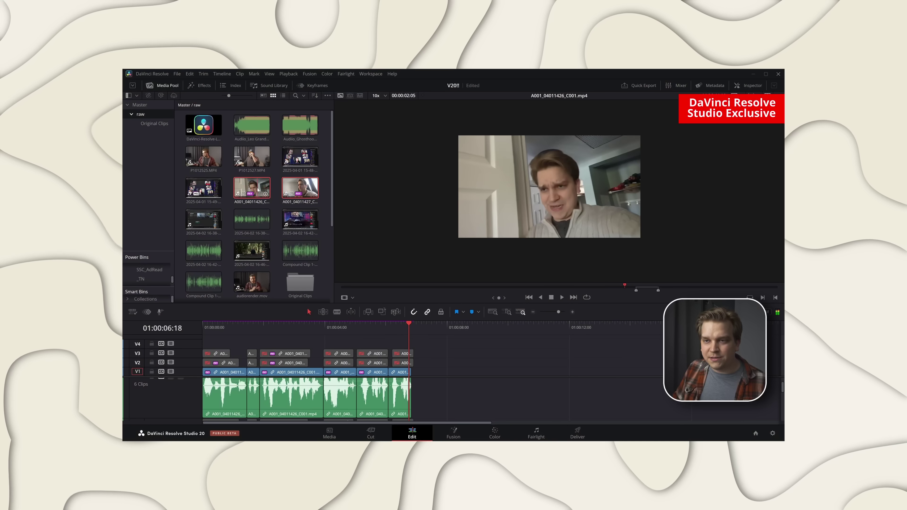
Create a new timeline from the two selected A001 clips in the raw bin using AI Tools
right_click(258, 189)
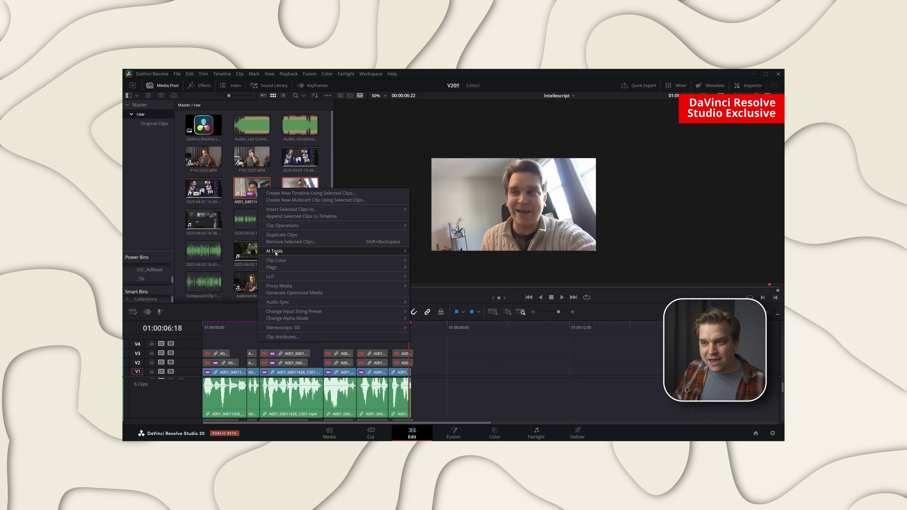
click(432, 260)
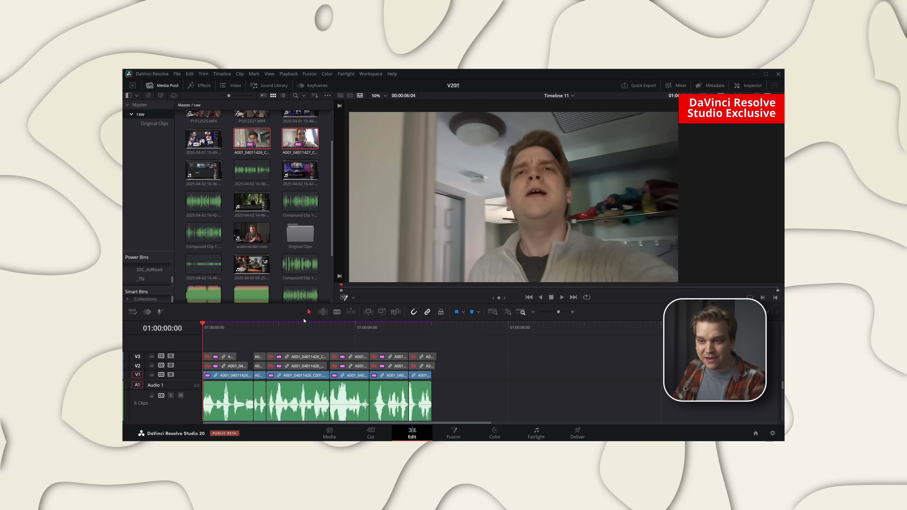
drag(306, 320, 298, 224)
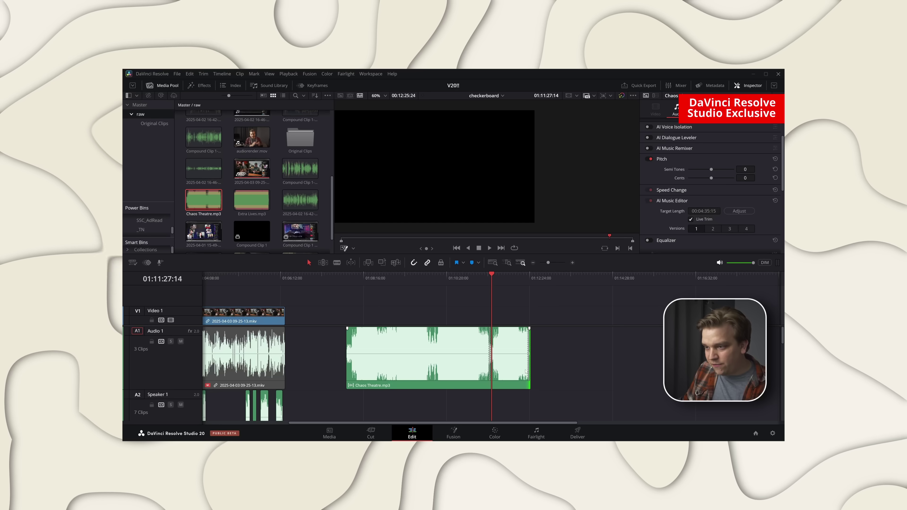
Extend the Chaos Theatre.mp3 clip on Audio 1 beyond its current end with the AI Music Editor's Live Trim
drag(534, 370, 726, 371)
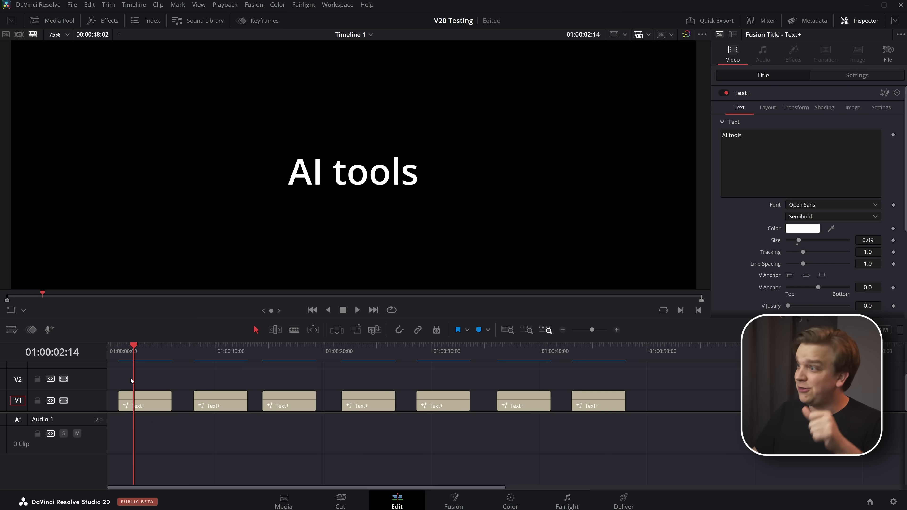
Go to the UI Customization title and open its keyframes in a floating Keyframe Editor window
click(210, 348)
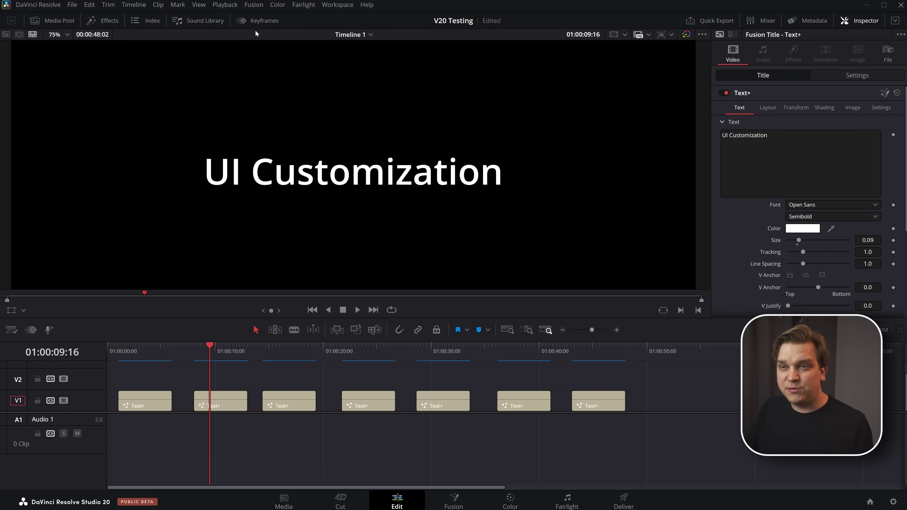
click(259, 22)
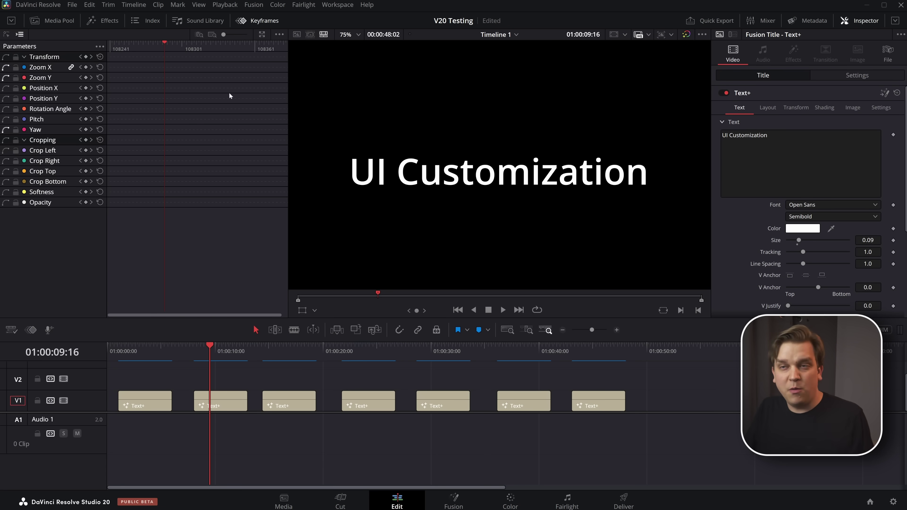
click(262, 34)
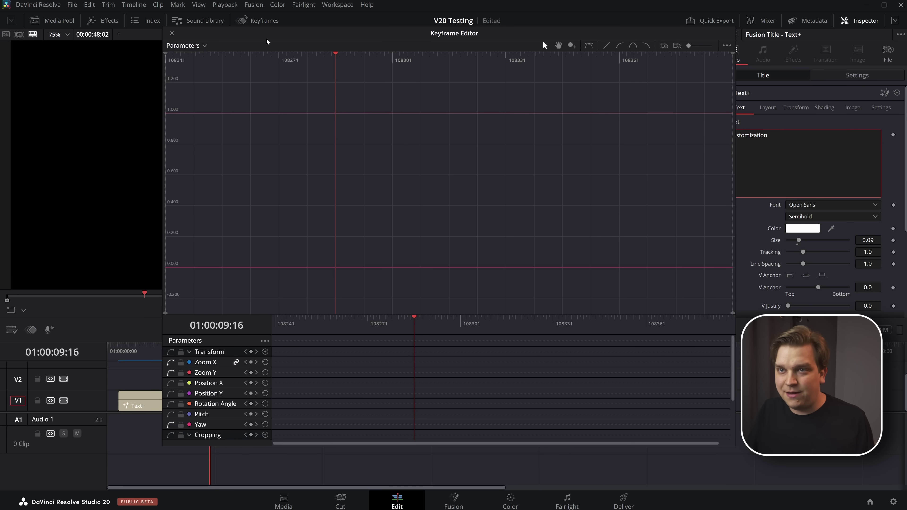
drag(290, 61, 236, 51)
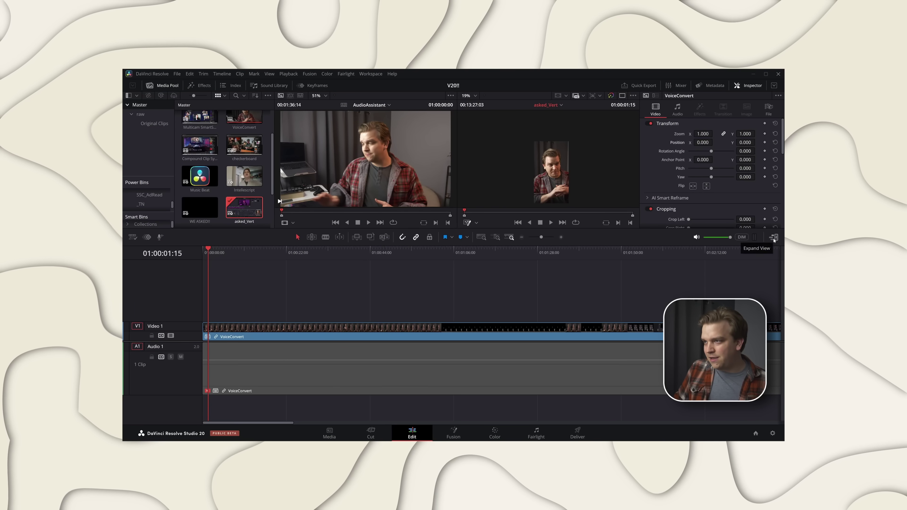
Expand the viewer of the asked_Vert timeline to the full-height vertical layout and toggle the Inspector's visibility
click(774, 239)
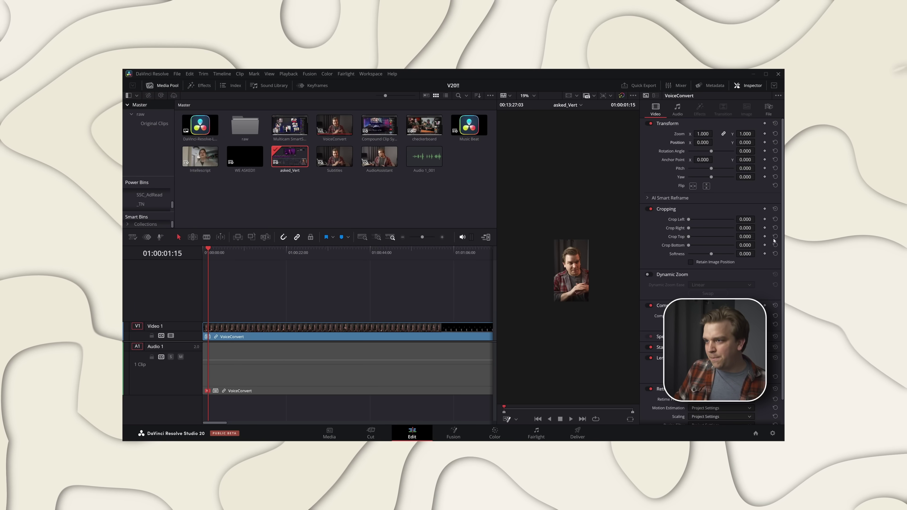
click(749, 87)
click(748, 89)
scroll(593, 247, up, 3)
scroll(589, 264, down, 2)
scroll(584, 286, up, 2)
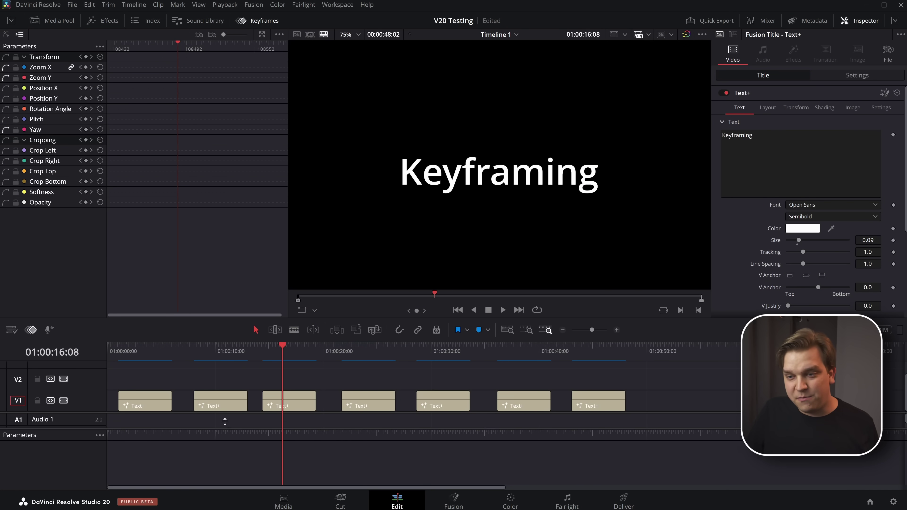
Enlarge the keyframe area beneath the timeline tracks and preview the Keyframing title
drag(228, 428, 225, 405)
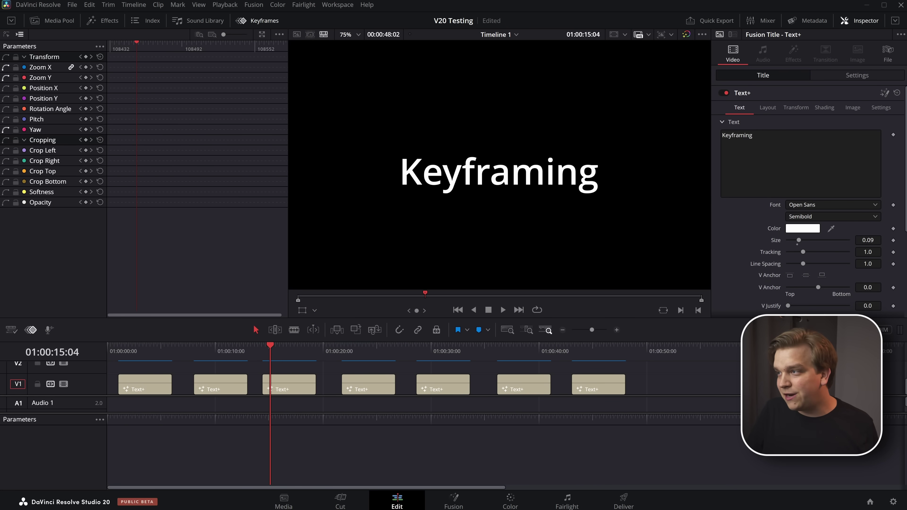
key(space)
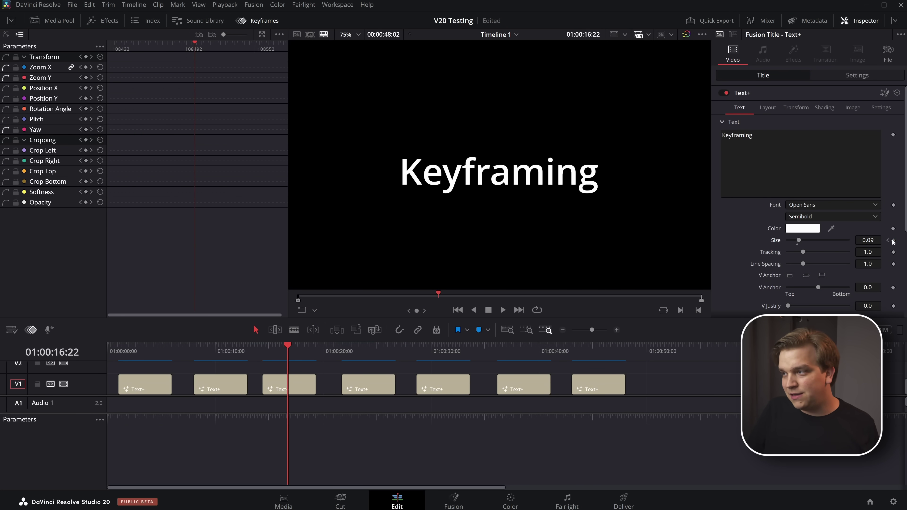
key(space)
Keyframe the Keyframing title's position at 01:00:15:14 and set it to X 337, Y -242 at 01:00:17:27
click(857, 75)
click(883, 118)
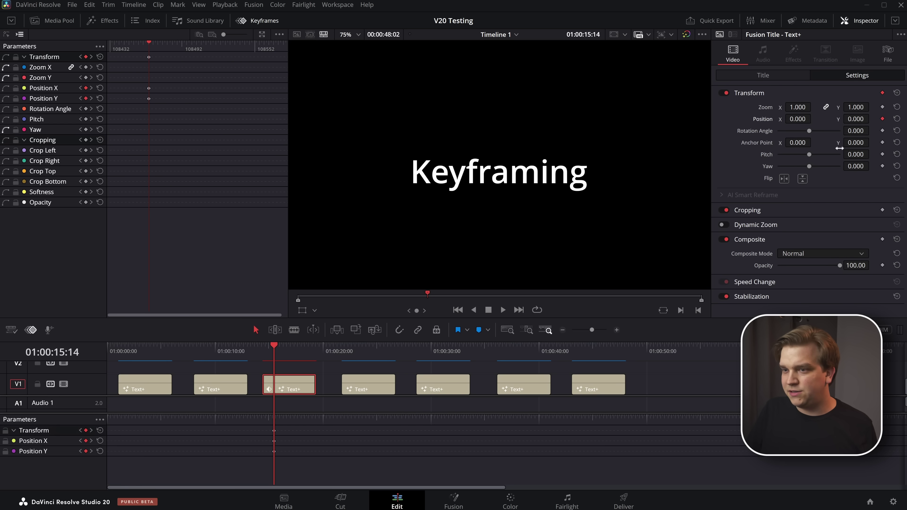
drag(294, 348, 300, 348)
drag(798, 119, 844, 119)
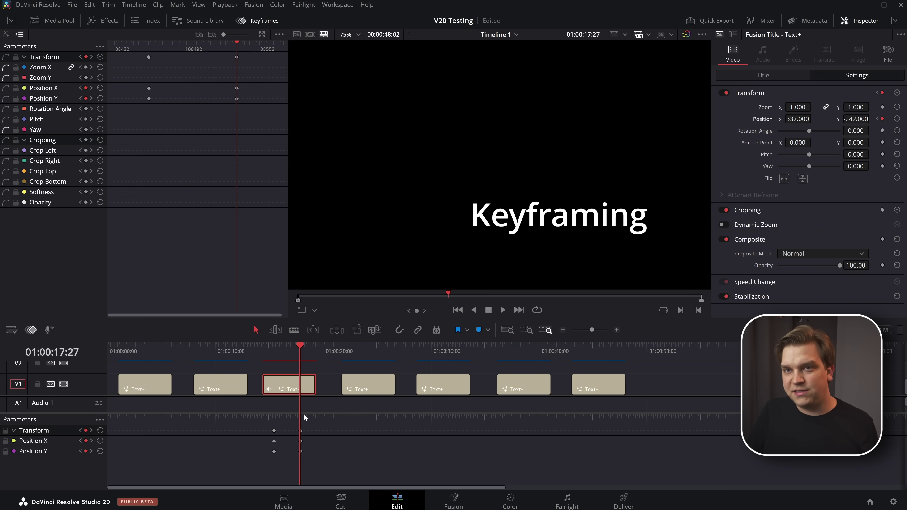
Show the Keyframing title's Position X and Position Y curves in the curve editor
click(6, 34)
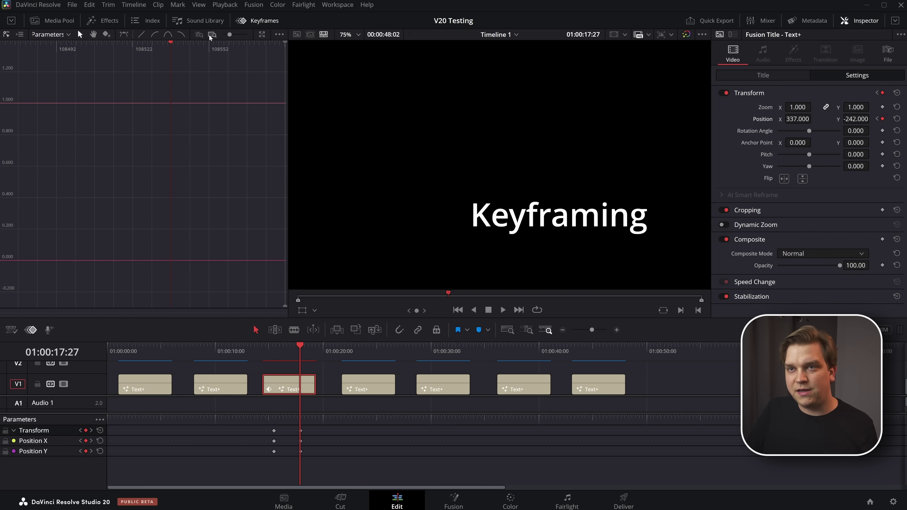
click(66, 34)
mouse_move(72, 47)
click(120, 99)
click(120, 111)
click(120, 87)
click(120, 73)
click(233, 82)
Select all the position keyframes on the curves and apply ease in and out to them
drag(233, 79, 43, 310)
click(168, 34)
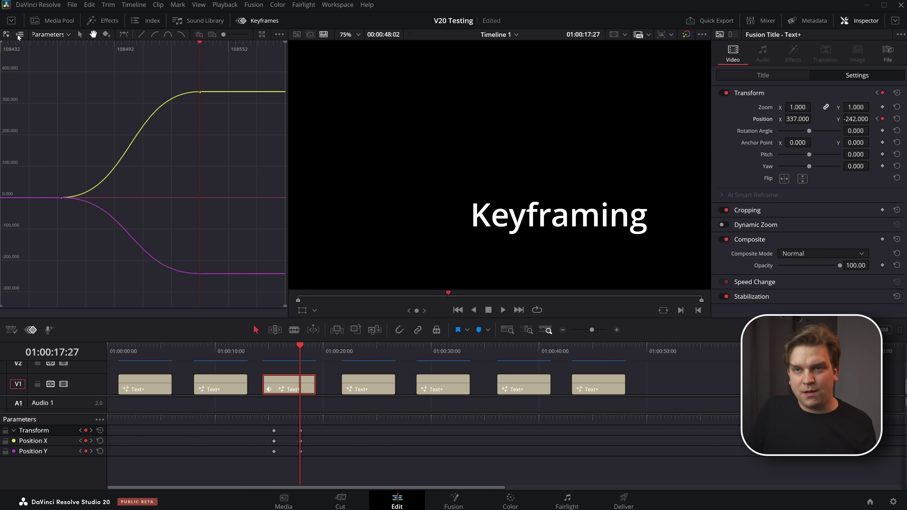
mouse_move(306, 436)
mouse_down()
mouse_move(300, 463)
mouse_move(309, 451)
mouse_up()
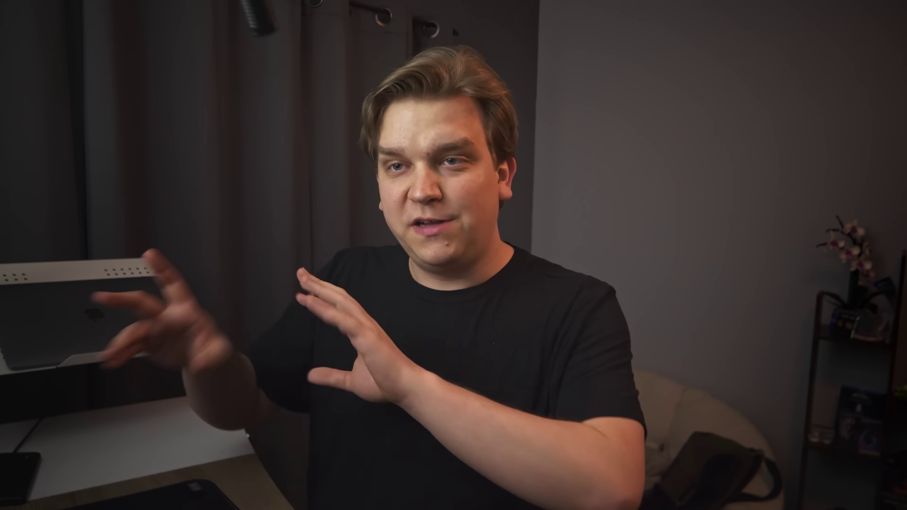
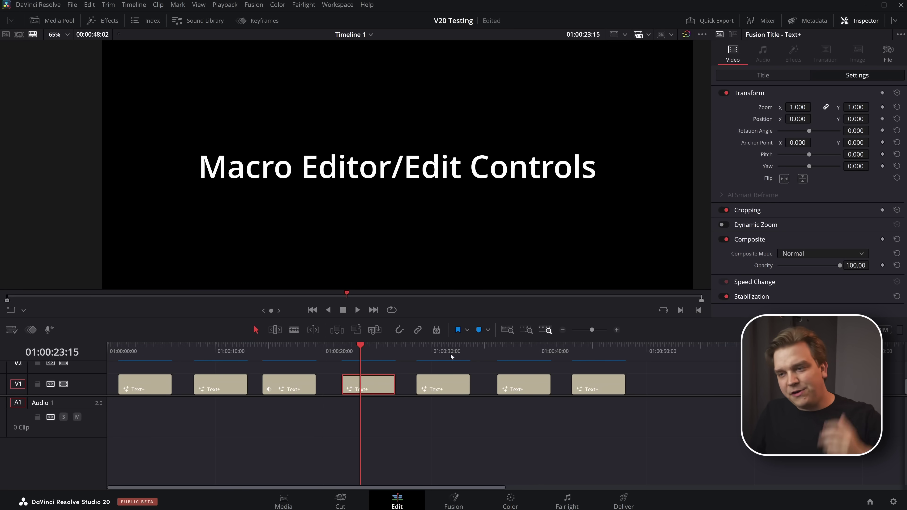
Go to the Text Formatting title and set its Text+ layout type to Text Box
click(443, 353)
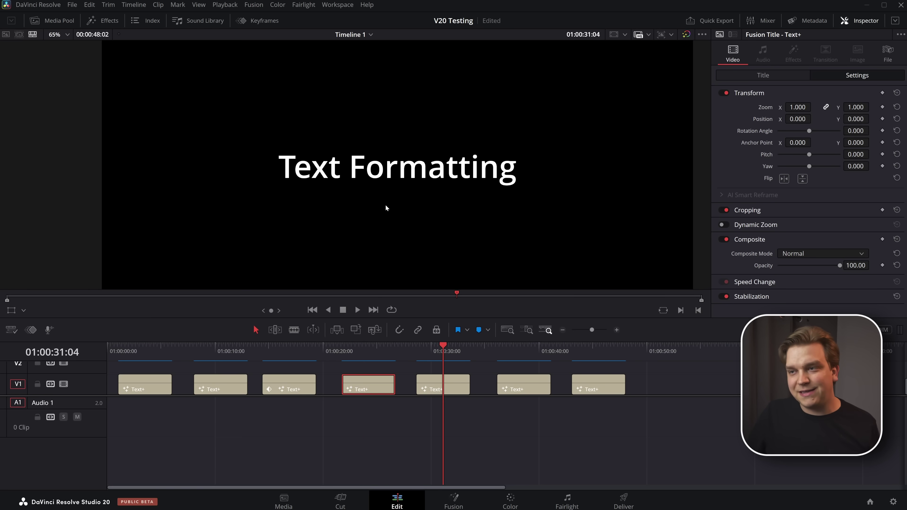
scroll(385, 208, down, 3)
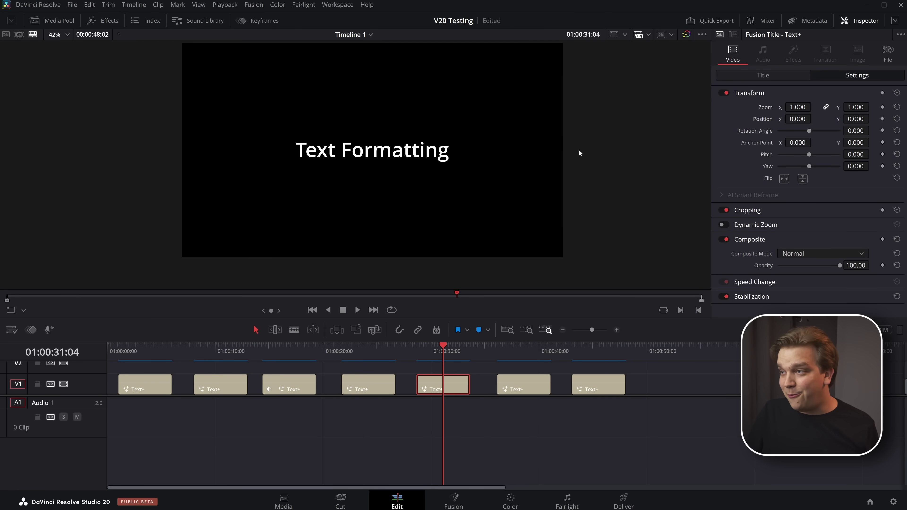
scroll(450, 175, down, 2)
click(761, 76)
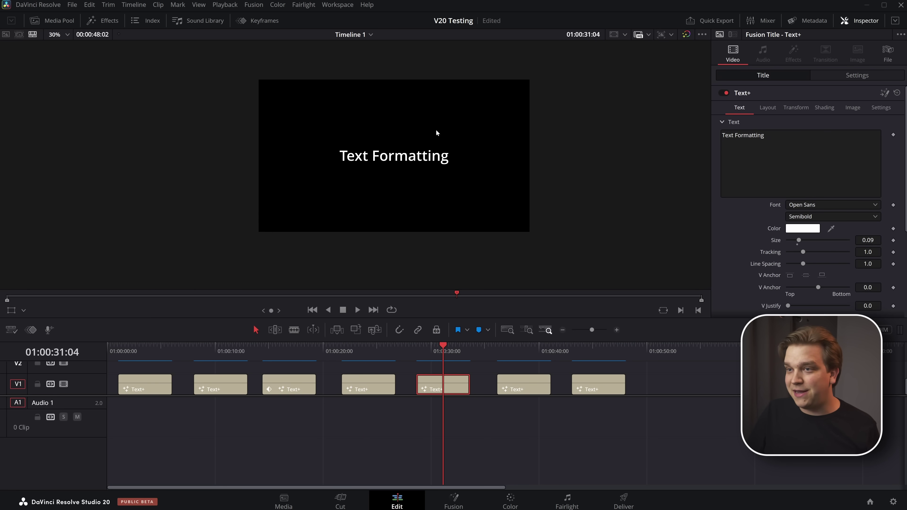
scroll(432, 142, up, 3)
click(768, 108)
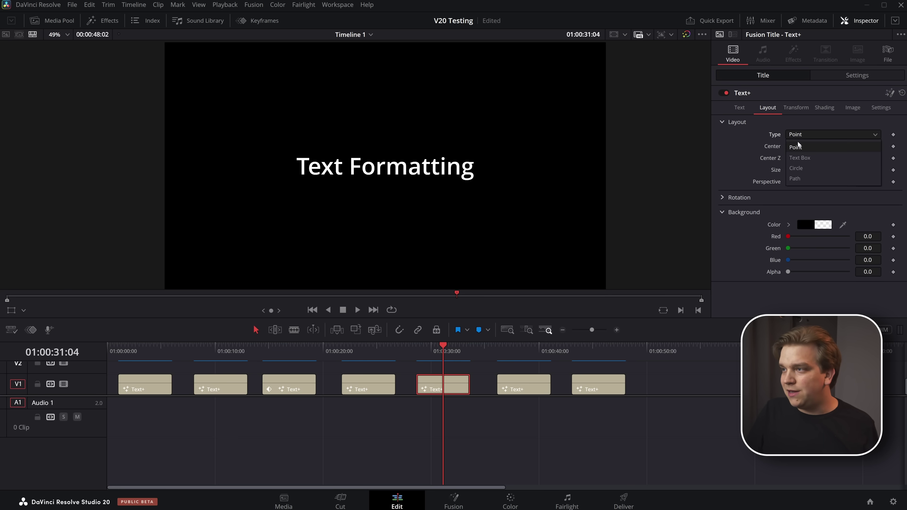
click(800, 157)
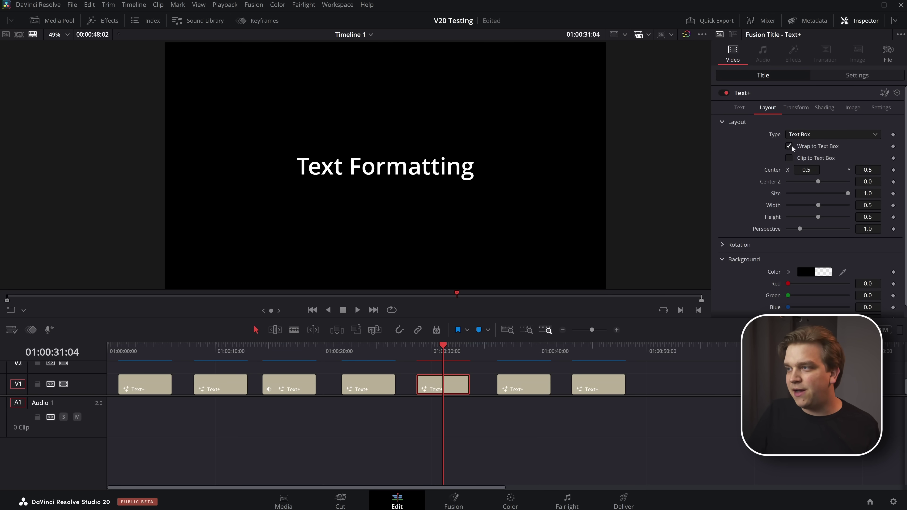
Using the Fusion Overlay, resize the text box to about 0.33 by 0.78 and shift its center to about X 0.64
click(24, 310)
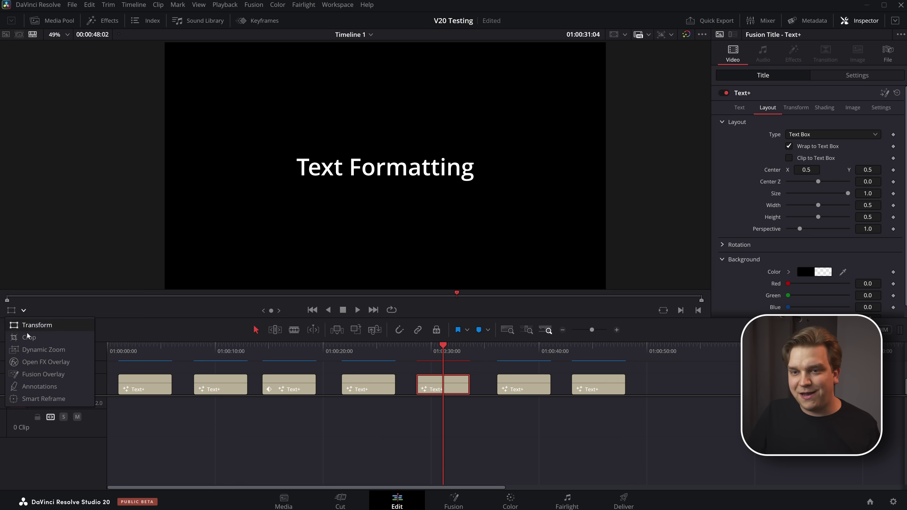
click(43, 375)
drag(496, 228, 453, 266)
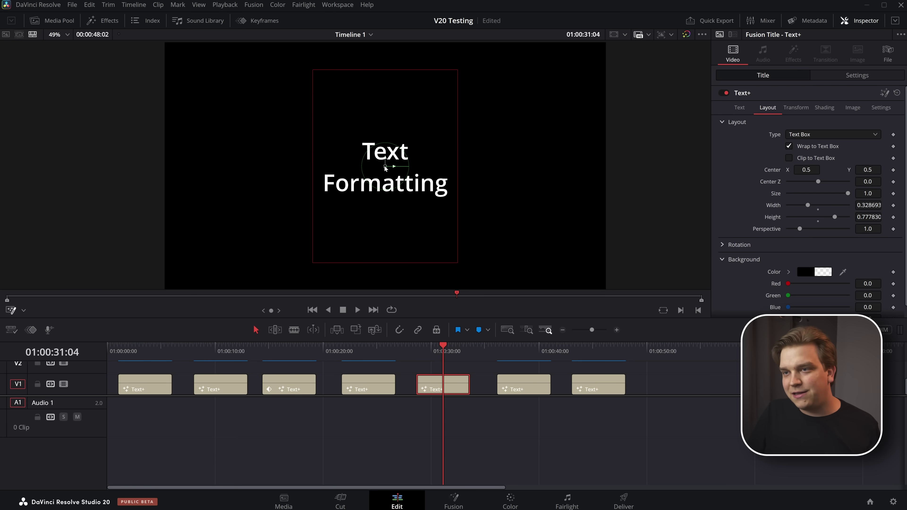
drag(807, 170, 829, 171)
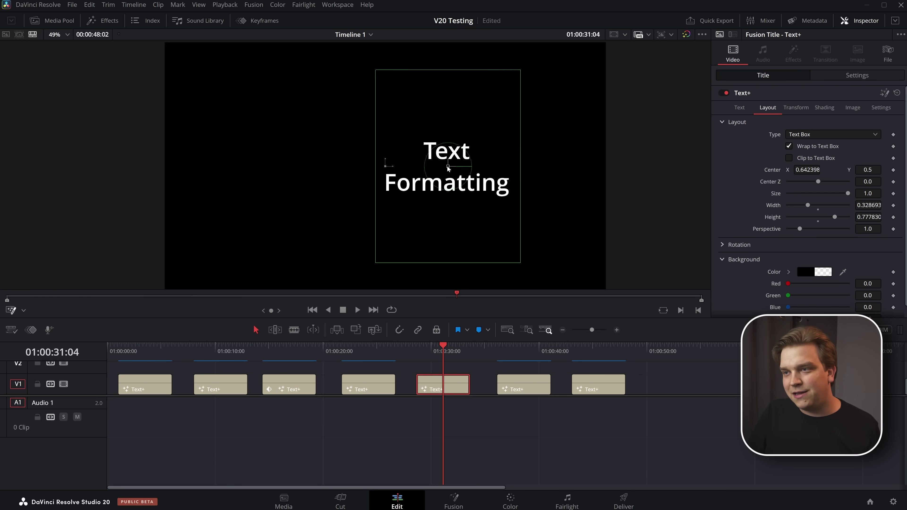
Set the title's H Anchor to -1.0 and adjust the text box to about 0.47 by 0.67, centered near X 0.63, Y 0.53
click(739, 108)
drag(414, 230, 368, 224)
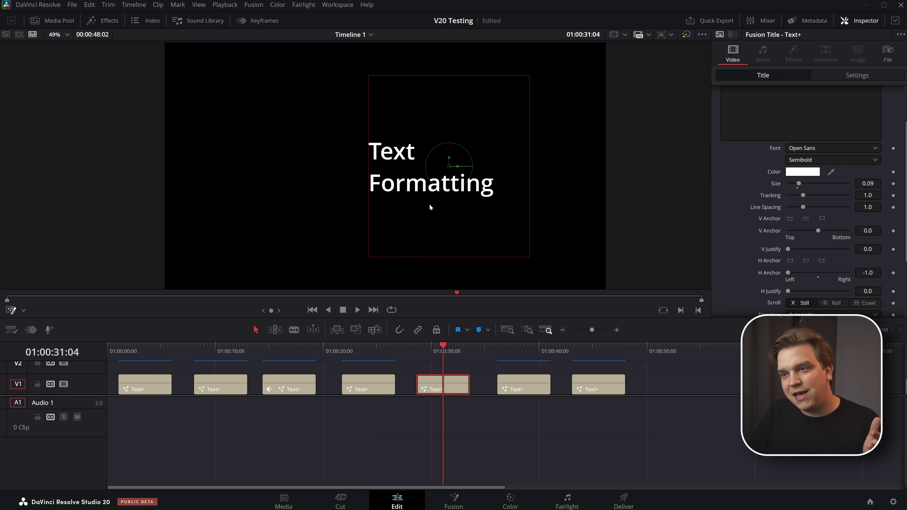
drag(449, 166, 444, 157)
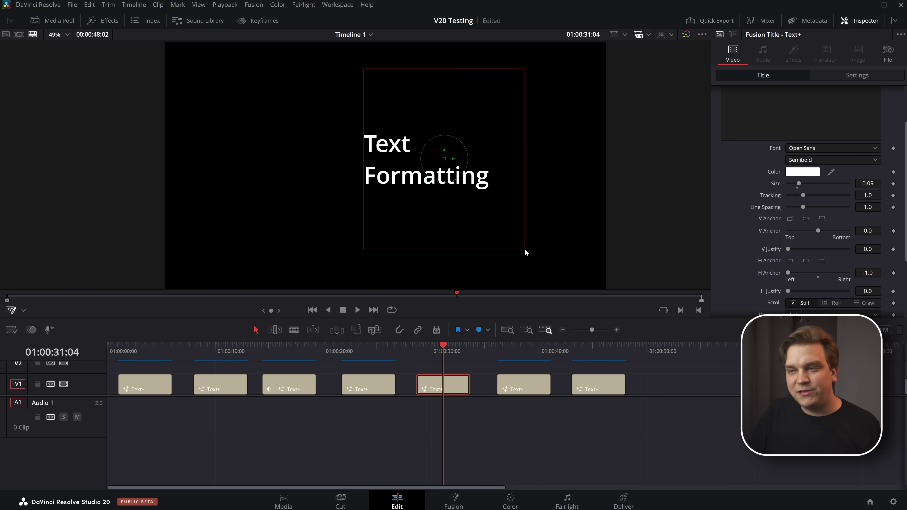
drag(525, 249, 547, 242)
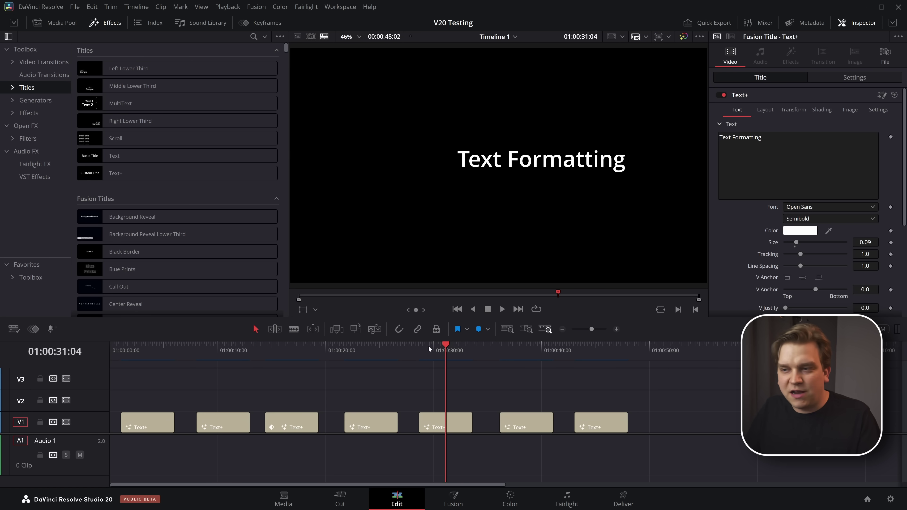
Review the Text Formatting title's layout and text settings, and move the playhead to the following title clip
drag(446, 346, 442, 363)
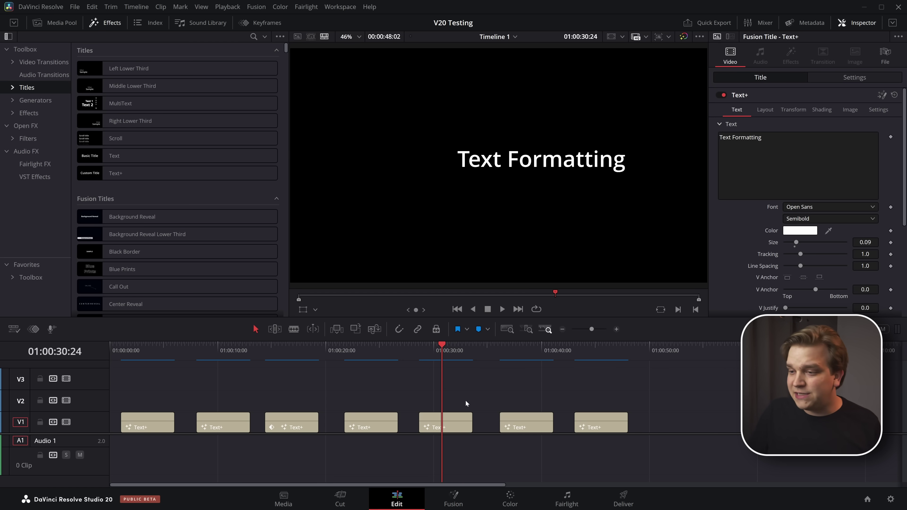
click(766, 110)
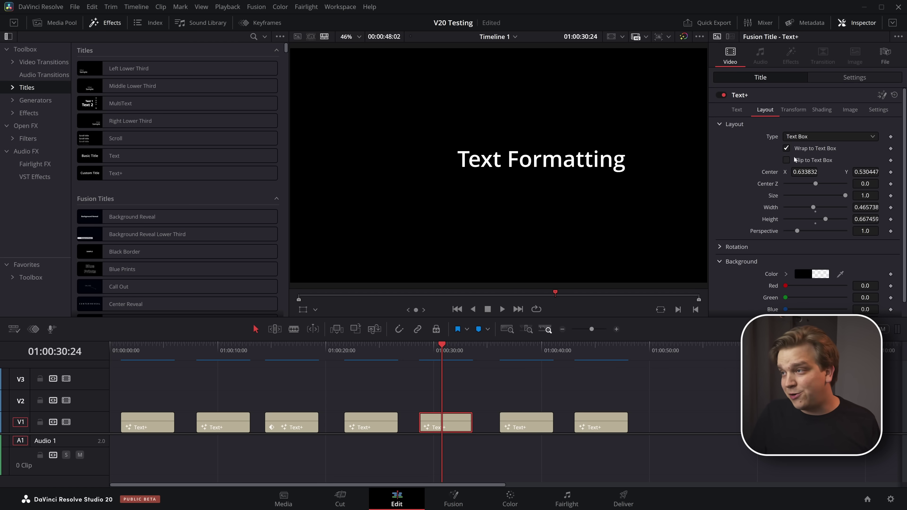
click(738, 111)
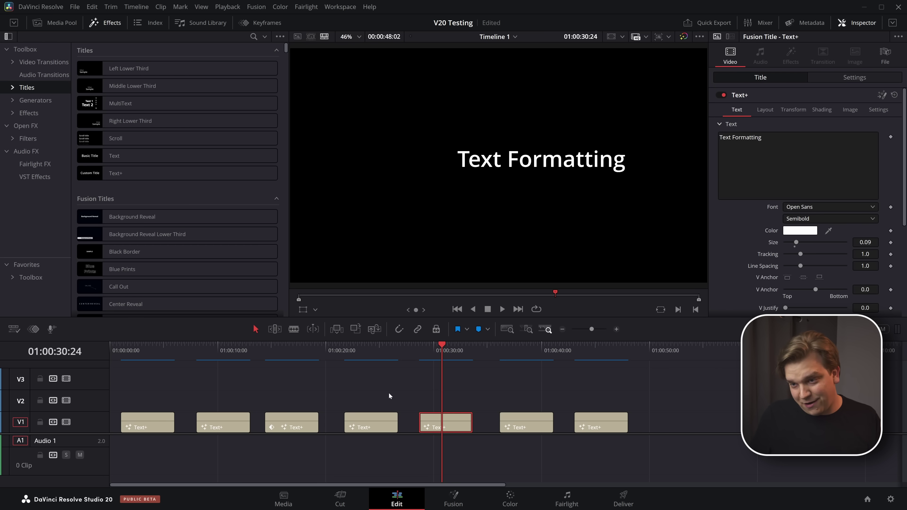
click(521, 359)
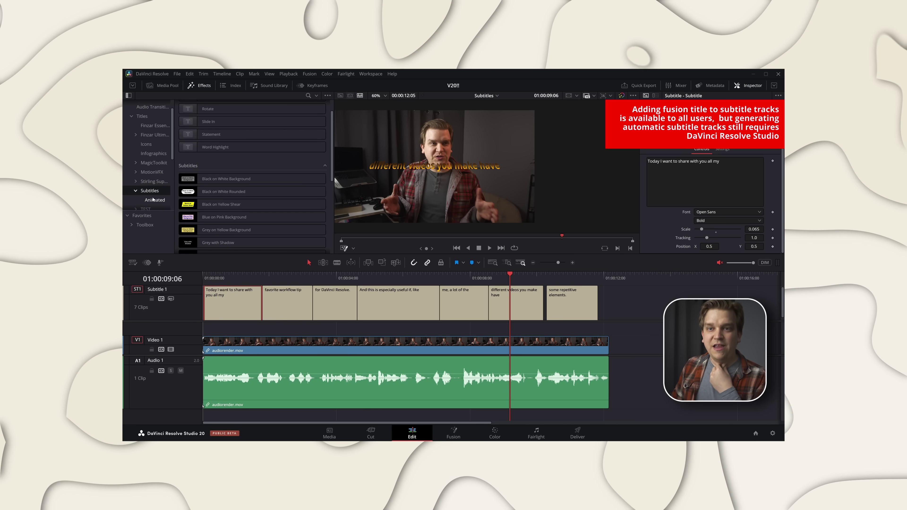
Apply the Statement animated subtitle title to the Subtitle 1 track and preview it from the start of the timeline
click(154, 200)
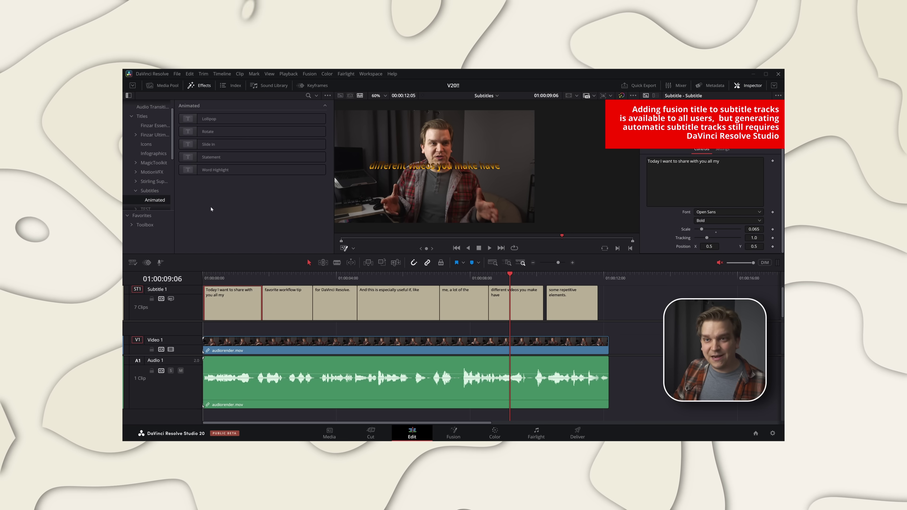
drag(215, 157, 176, 312)
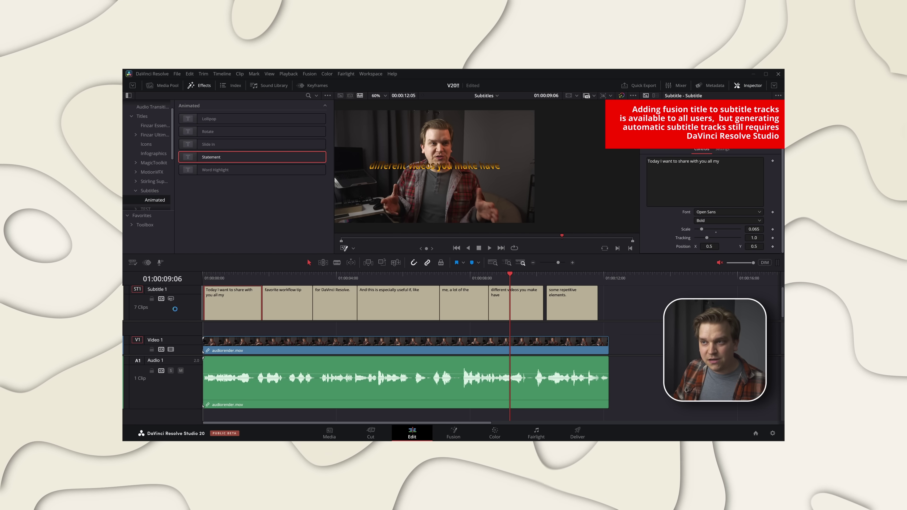
key(Home)
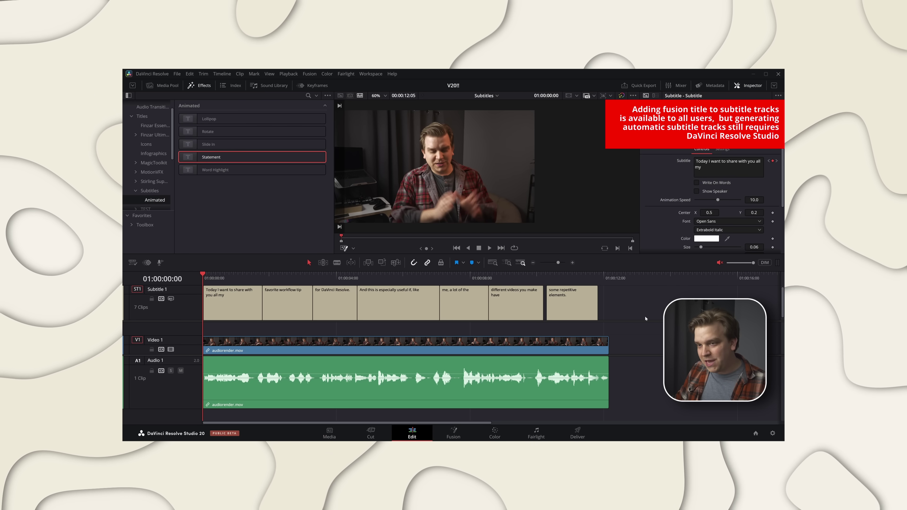
click(150, 307)
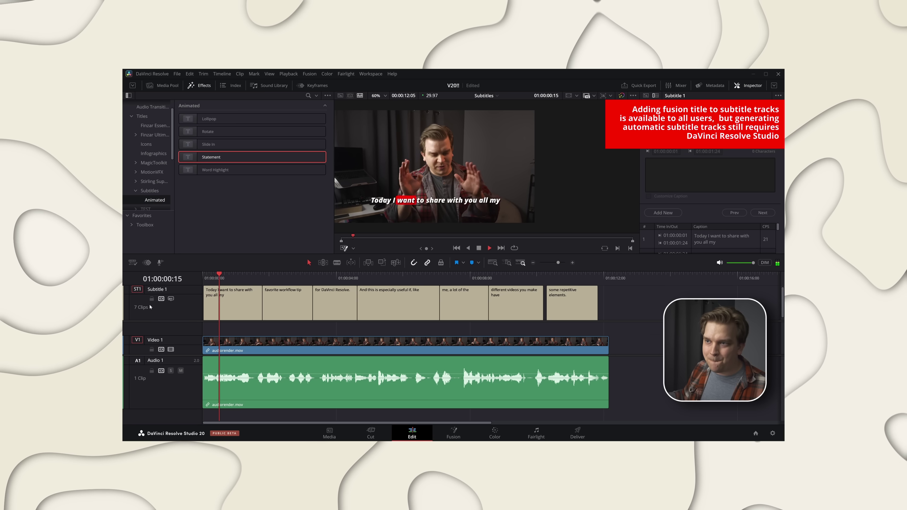